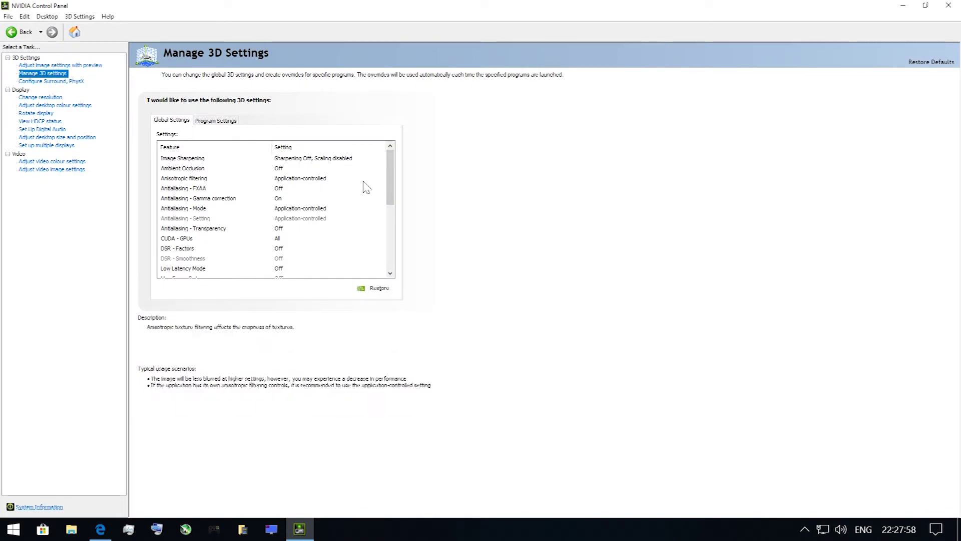
Select DSR - Factors in Global Settings and tick 1.20x, 1.50x, 1.78x and 4.00x.
left_click_drag(391, 182, 391, 196)
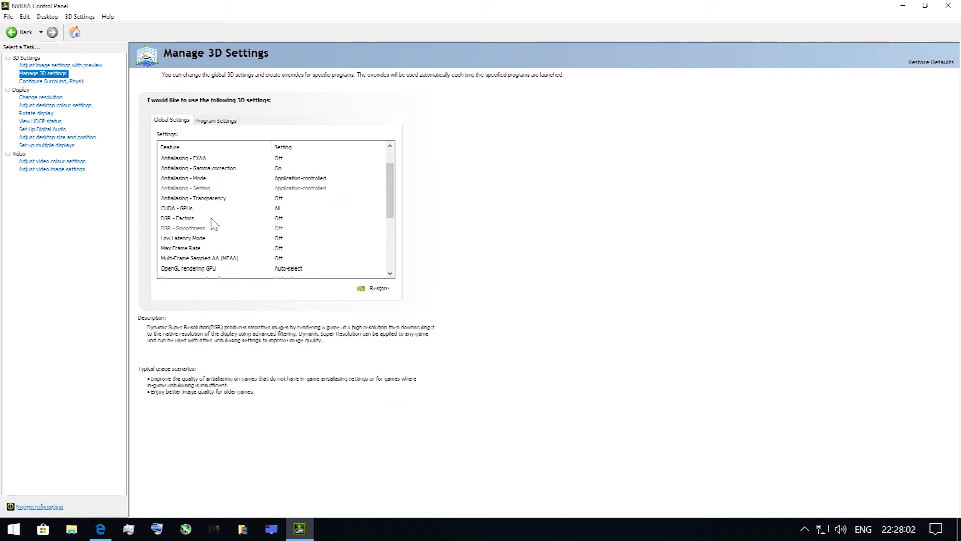
left_click(191, 221)
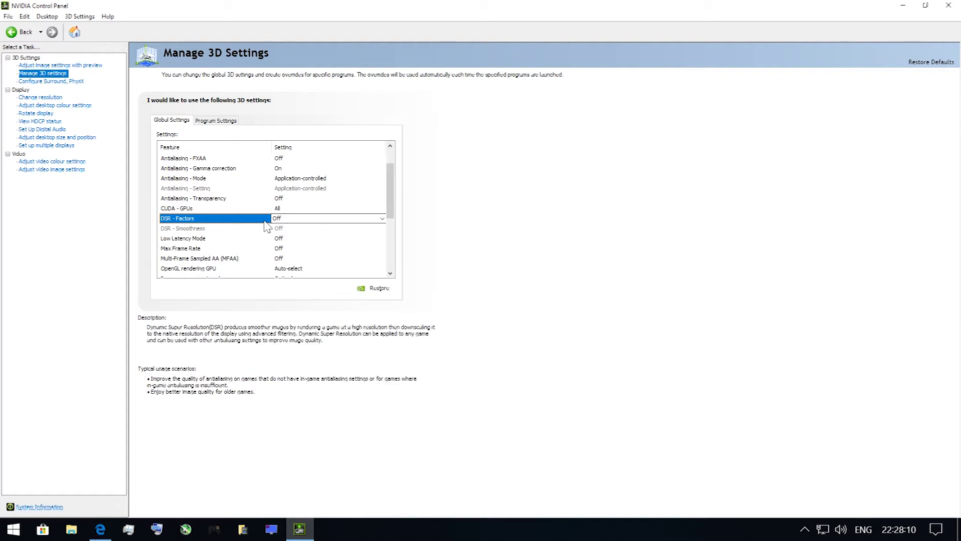
left_click(295, 219)
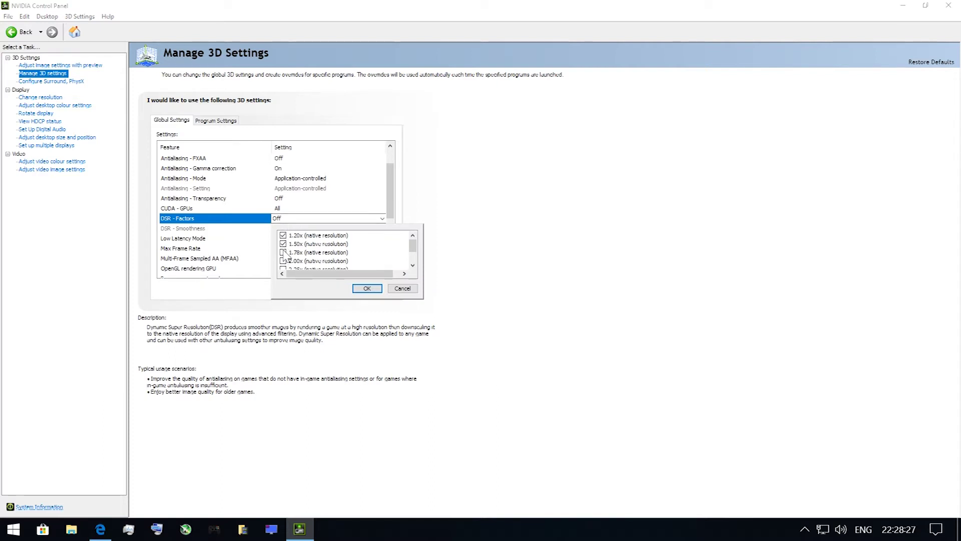
scroll(284, 260, "down", 1)
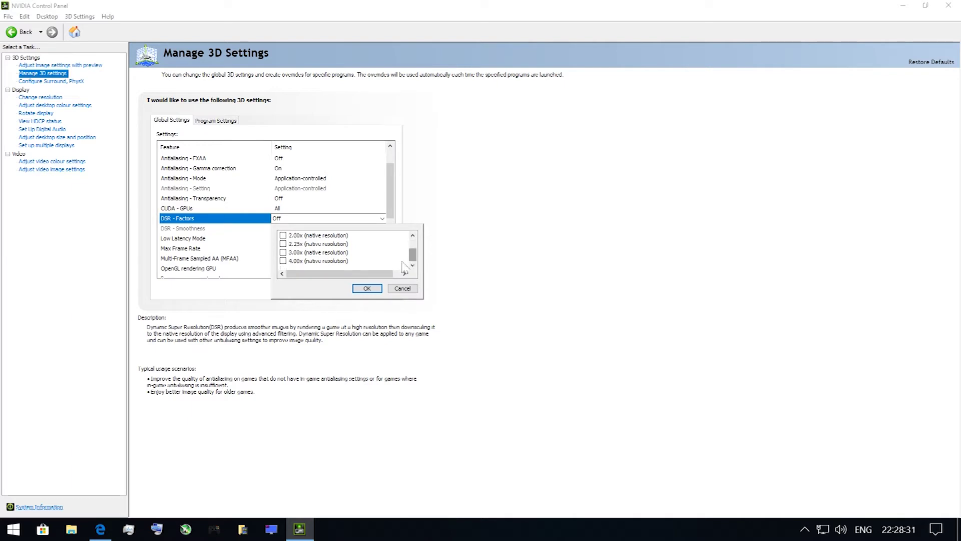
Confirm the chosen DSR factors, keep DSR - Smoothness at 33%, and apply the settings.
left_click(367, 289)
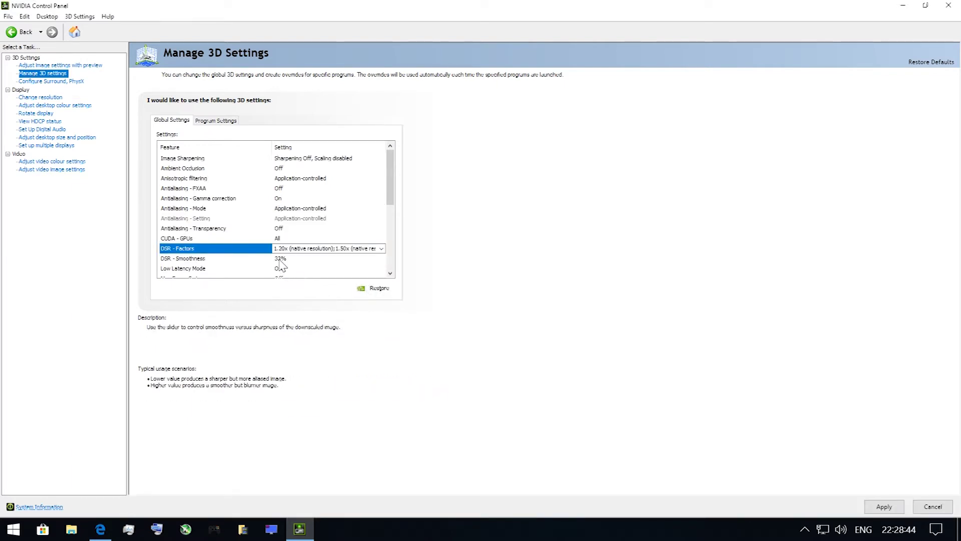
left_click(281, 259)
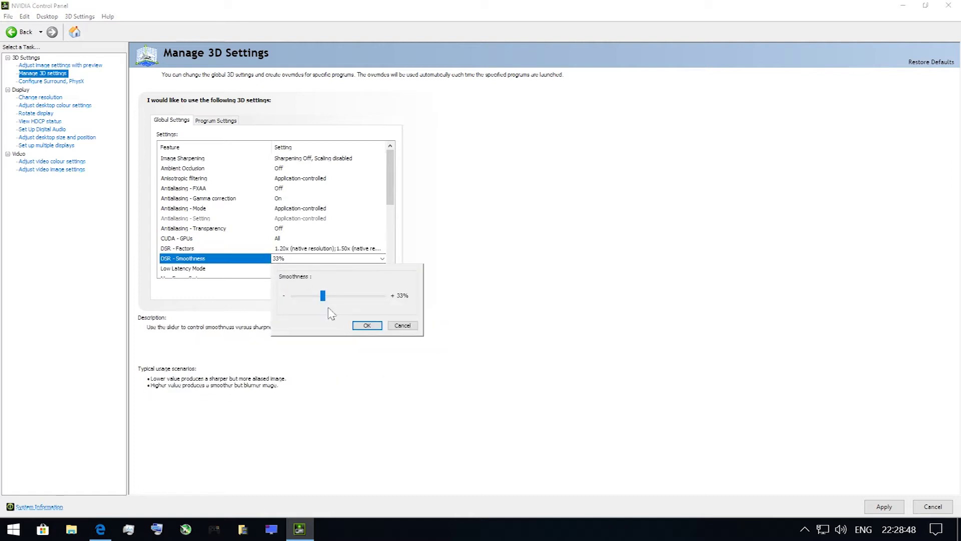
left_click_drag(323, 296, 400, 300)
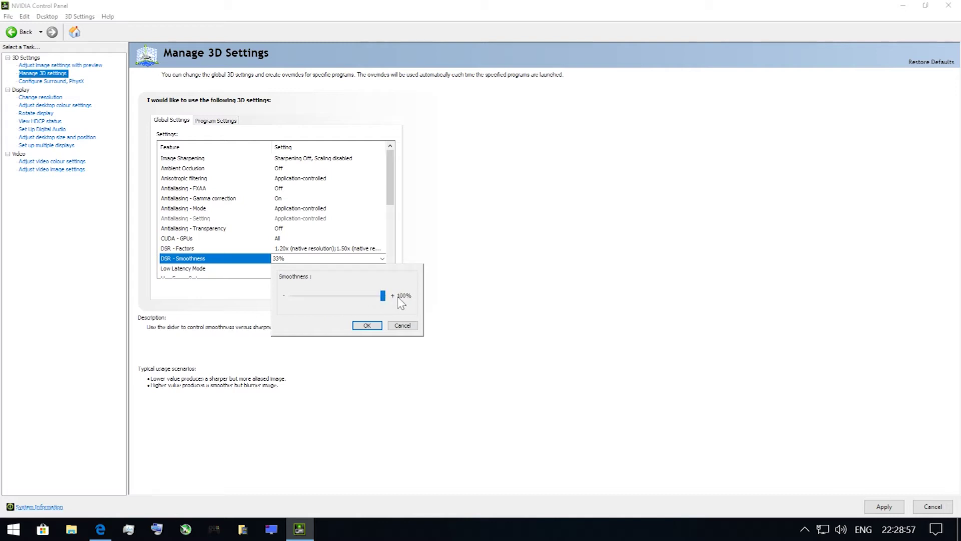
left_click(403, 326)
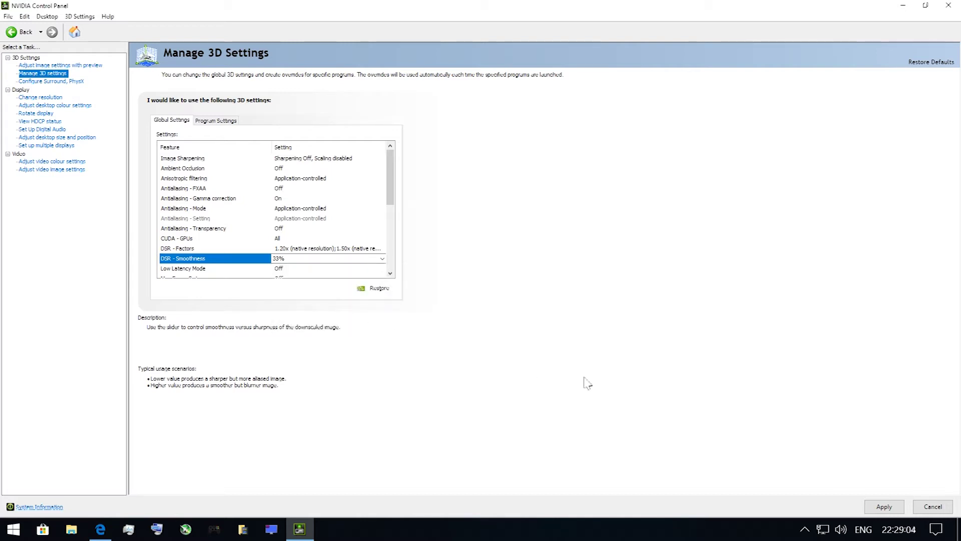
left_click(880, 506)
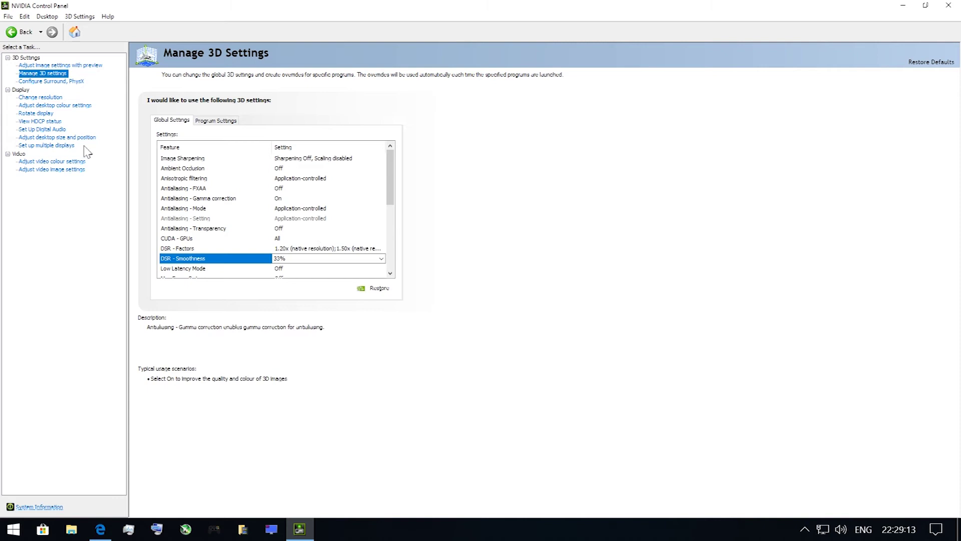
On Change Resolution, try the 2560 × 1440, 2351 × 1323, 2103 × 1183 and 3840 × 2160 DSR resolutions and apply.
left_click(40, 97)
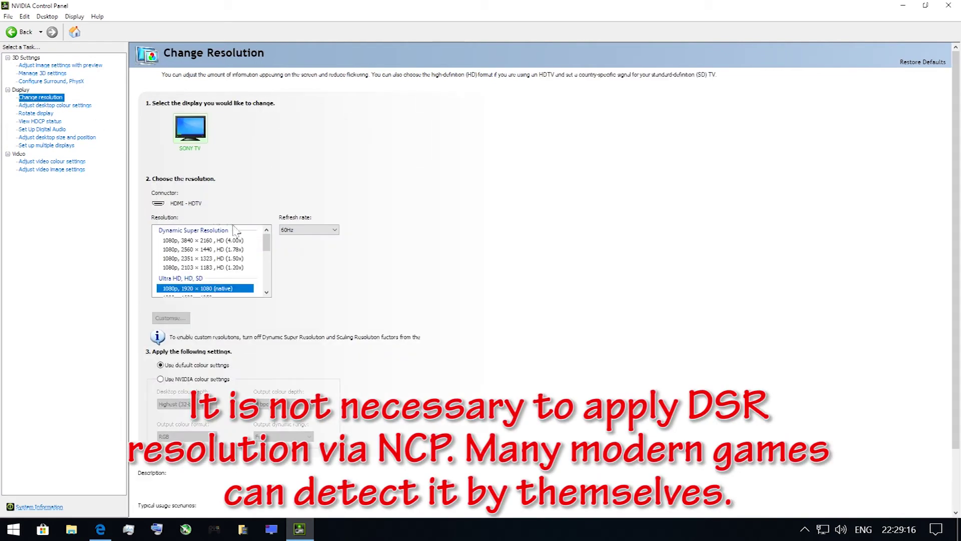
left_click(247, 250)
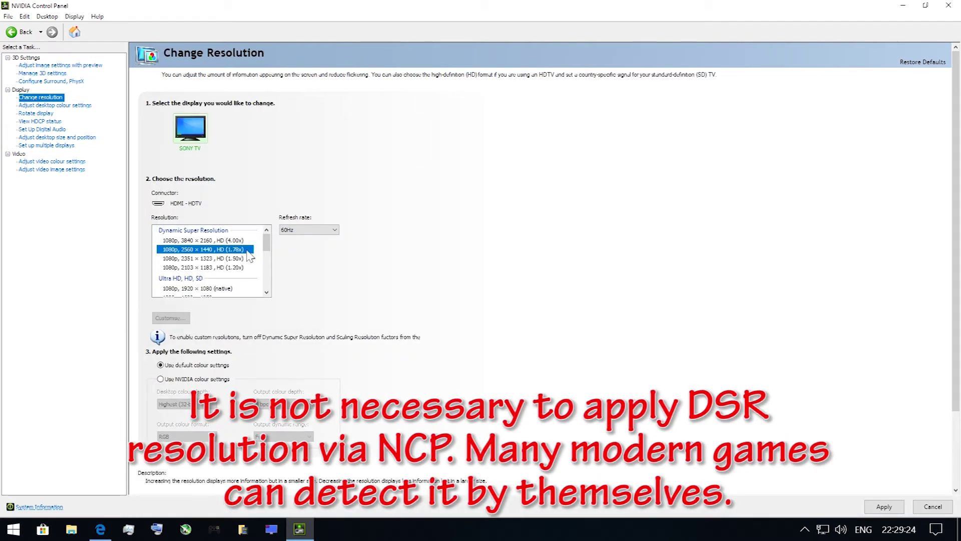
left_click(248, 258)
left_click(248, 267)
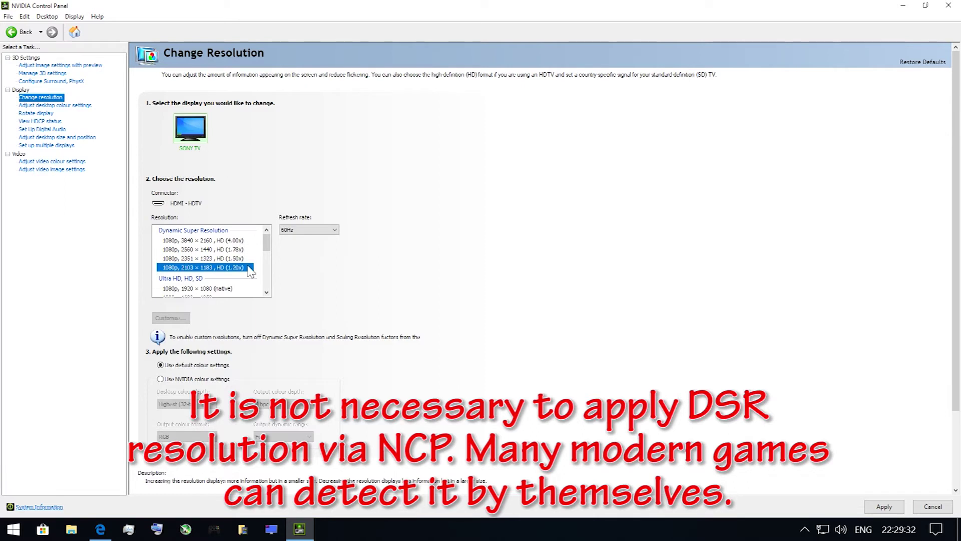
left_click(239, 240)
left_click(884, 506)
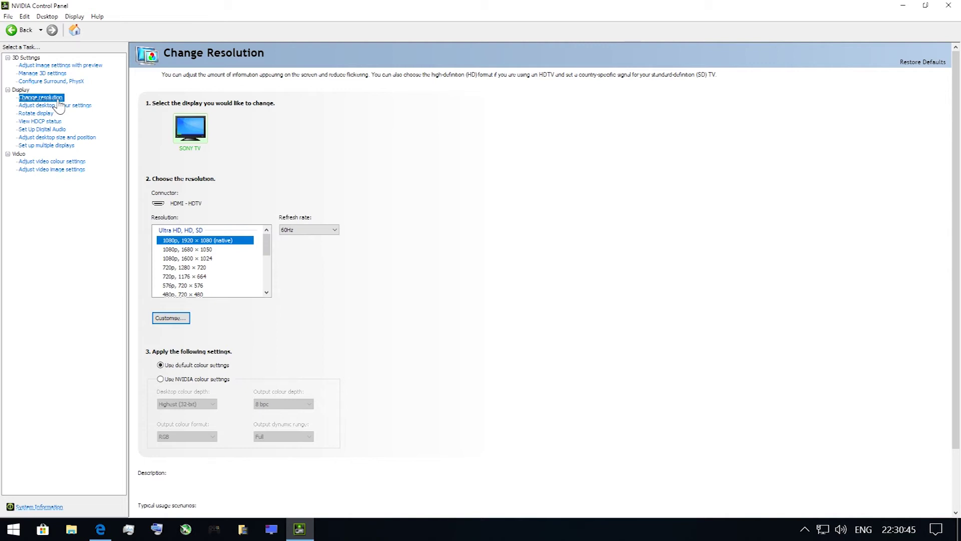
Create a custom resolution of 2560 horizontal pixels by 1440 vertical lines and test it.
left_click(171, 320)
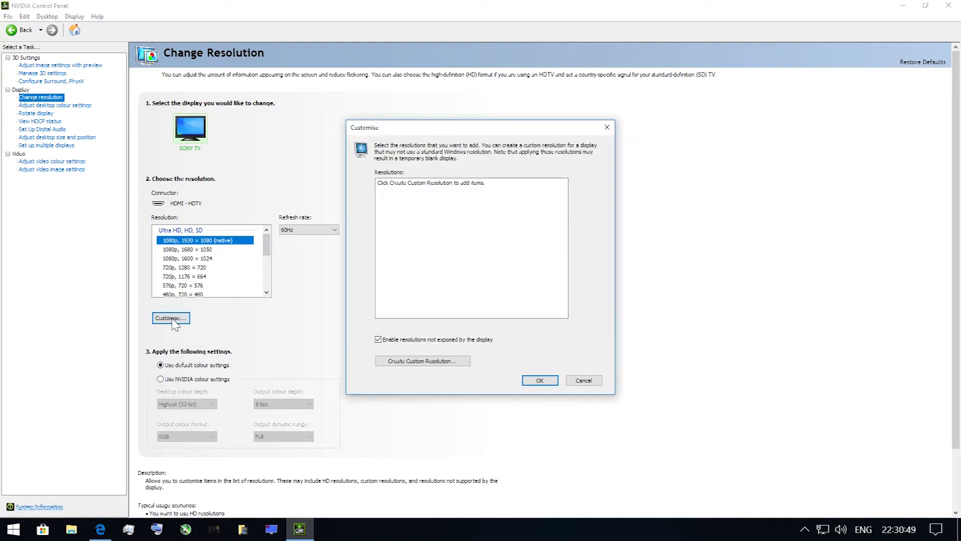
left_click(426, 361)
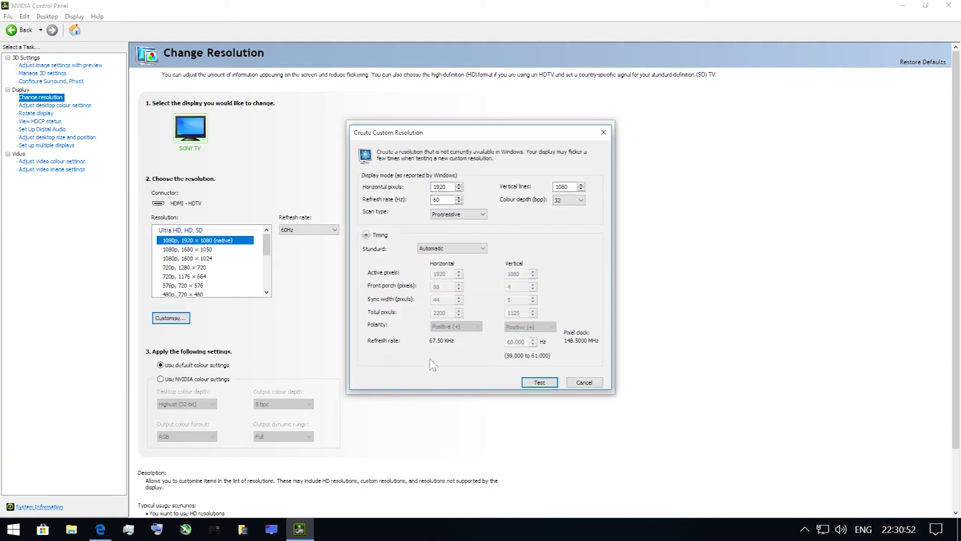
double_click(439, 187)
double_click(558, 187)
left_click_drag(447, 187, 437, 187)
left_click_drag(572, 187, 545, 192)
type("1")
left_click(537, 382)
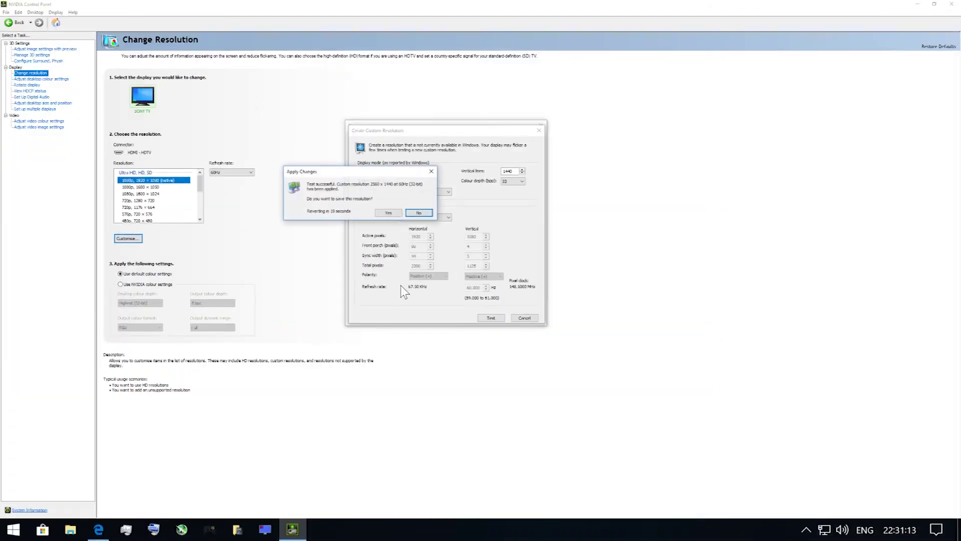
Keep and save the tested 2560 × 1440 resolution, then select 2560 × 1440, progressive under Custom.
left_click(386, 213)
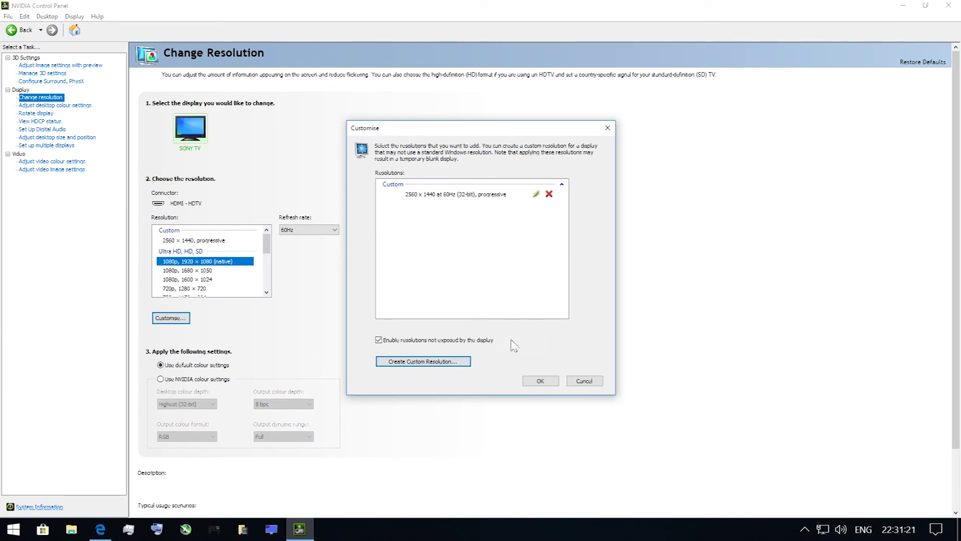
left_click(540, 381)
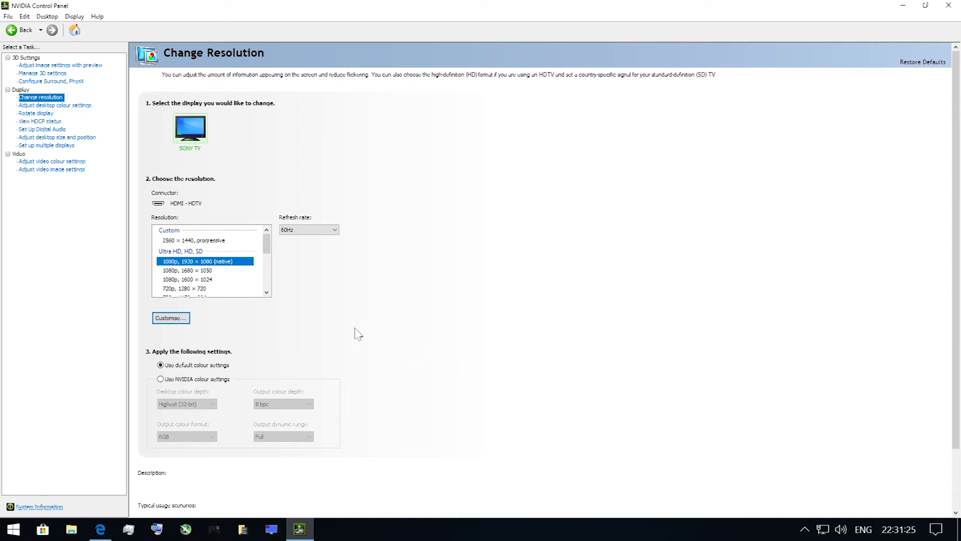
left_click(187, 242)
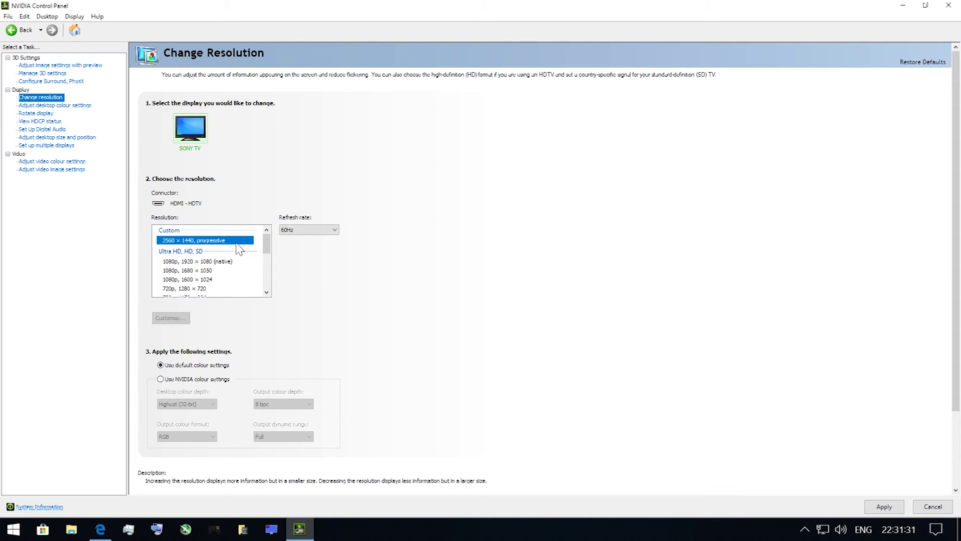
Apply 2560 × 1440 to the display, then read the AMD VSR article down to its Radeon Settings steps.
left_click(884, 507)
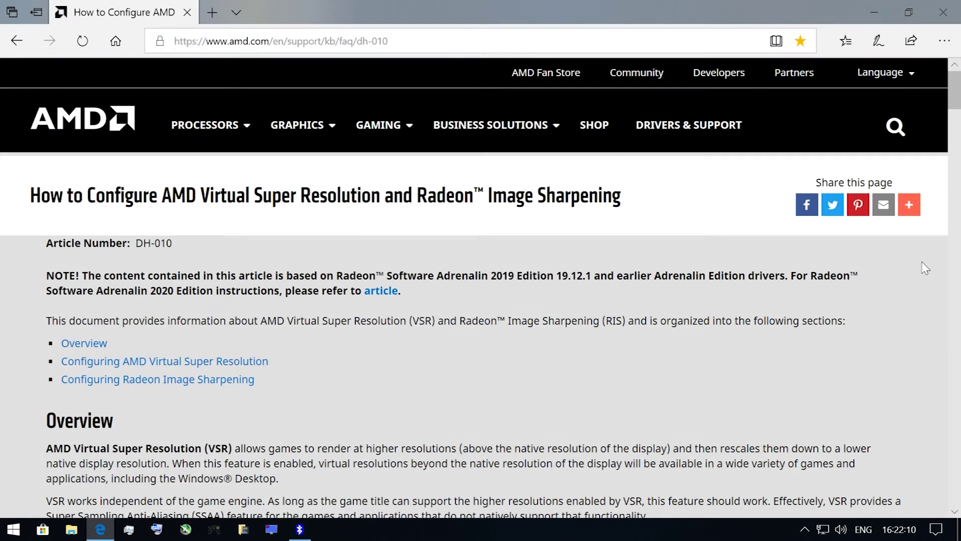
scroll(925, 267, "down", 5)
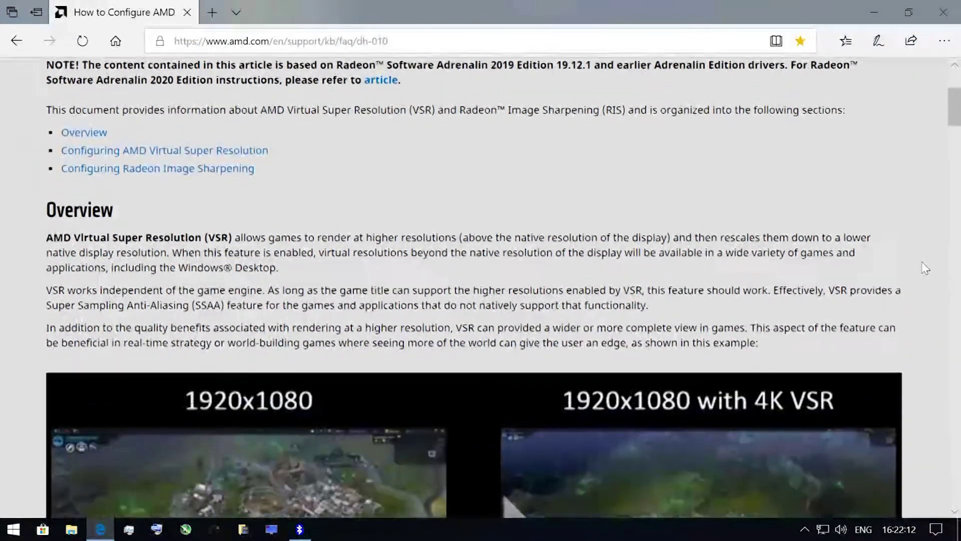
scroll(926, 268, "down", 5)
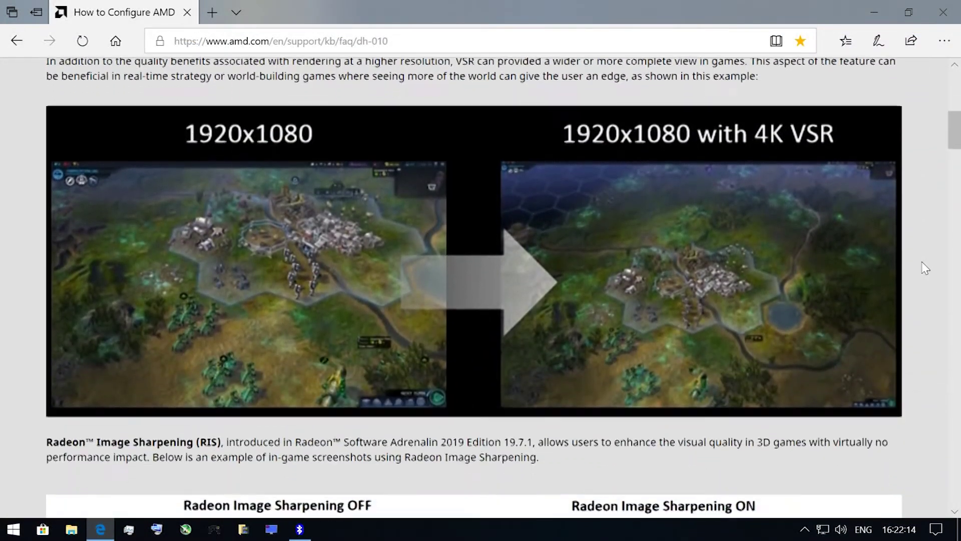
scroll(925, 268, "down", 6)
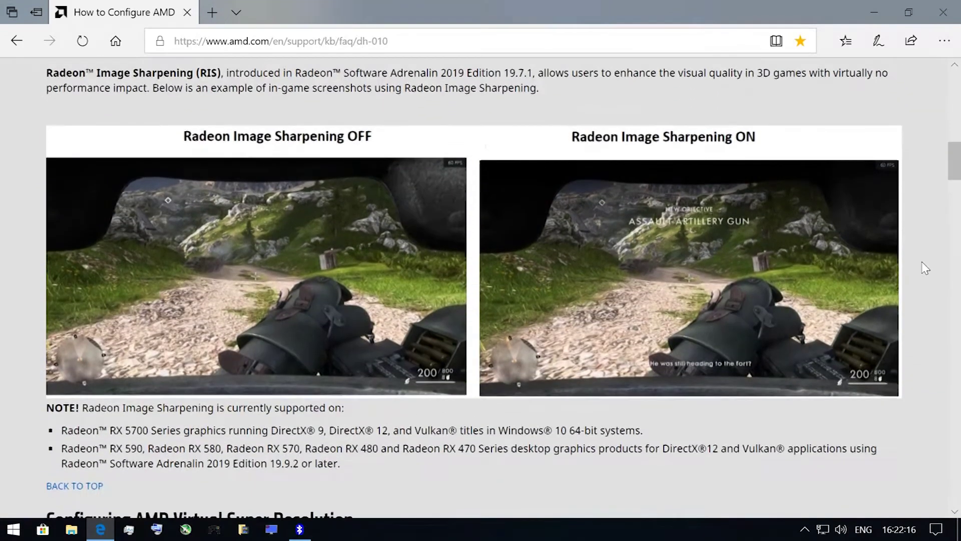
scroll(925, 268, "down", 6)
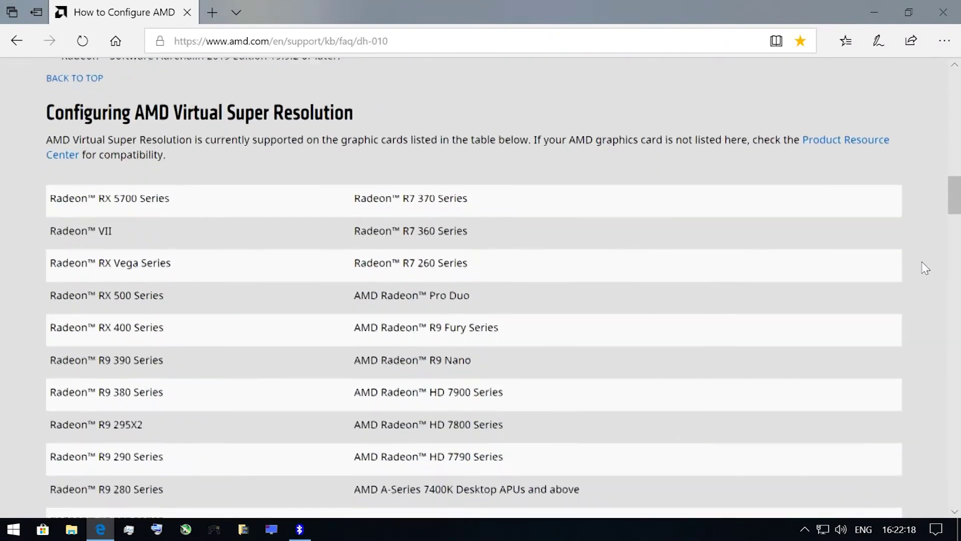
scroll(925, 268, "down", 8)
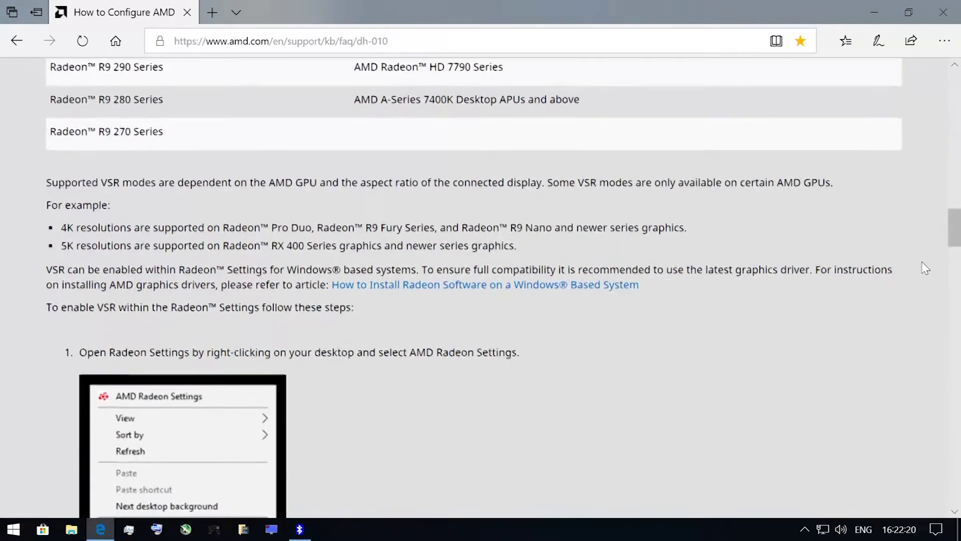
scroll(926, 268, "down", 7)
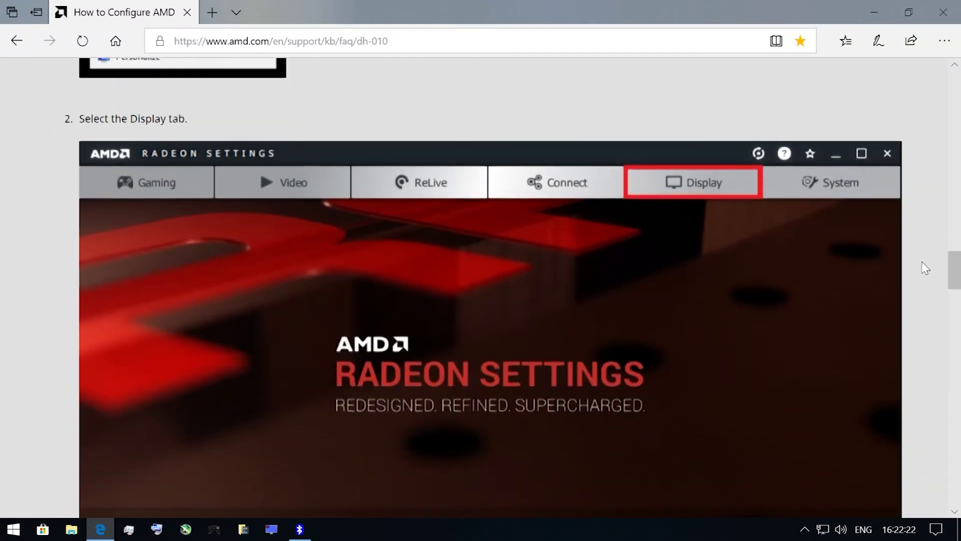
scroll(925, 268, "down", 10)
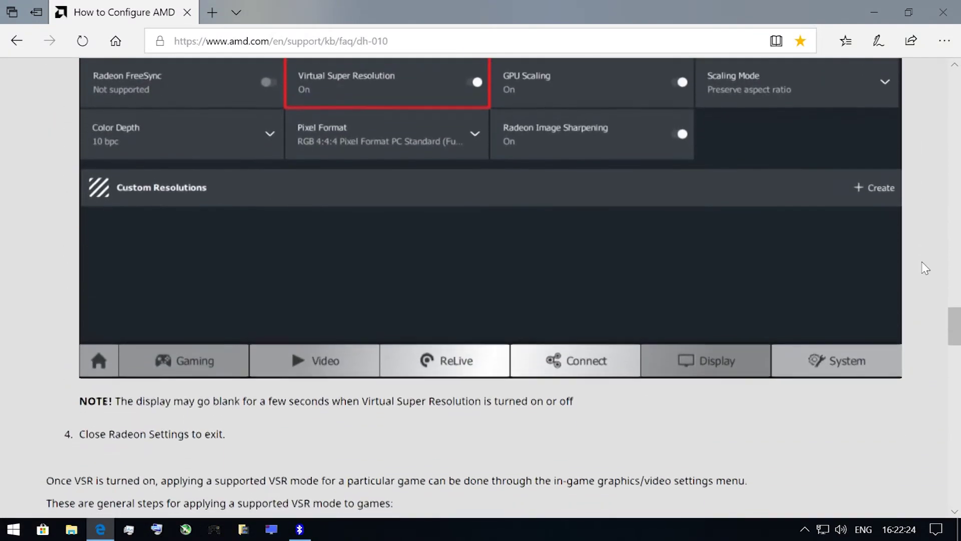
scroll(926, 267, "down", 1)
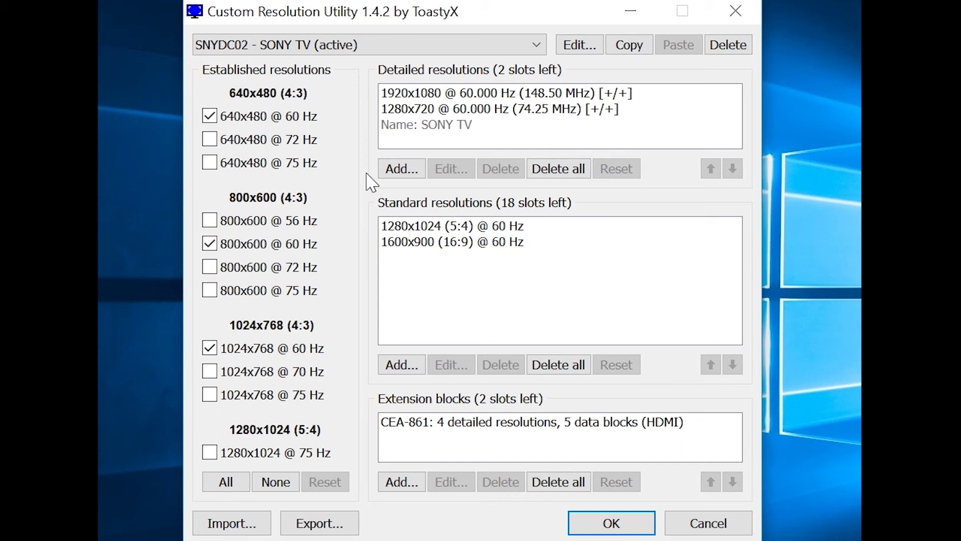
Add a 1920x1080 @ 60.000 Hz detailed resolution for the SONY TV in Custom Resolution Utility.
left_click(395, 173)
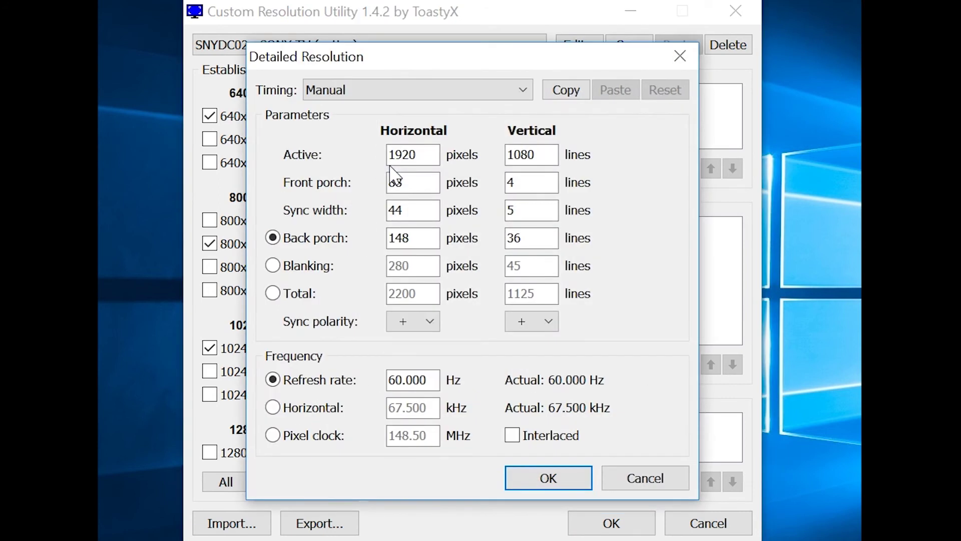
left_click_drag(426, 155, 380, 163)
left_click_drag(548, 155, 503, 166)
left_click(550, 488)
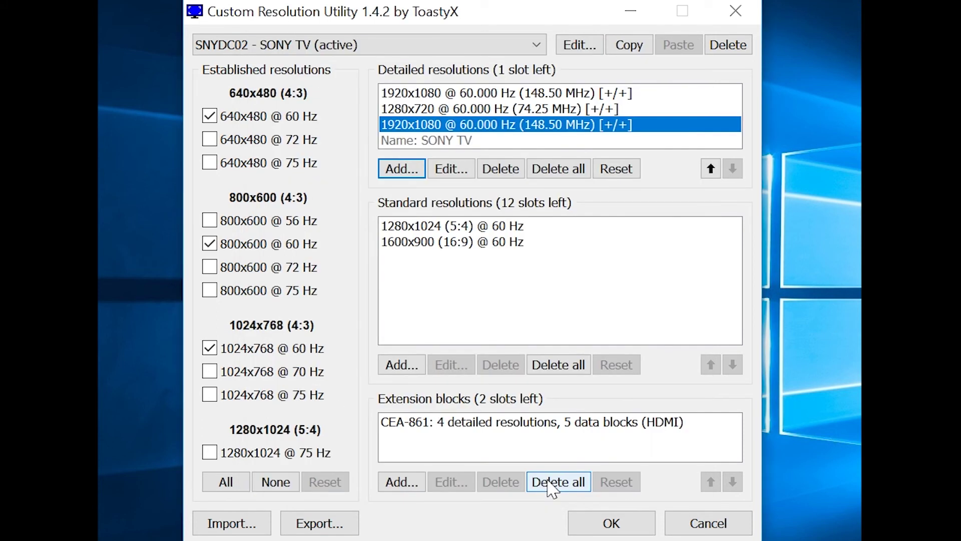